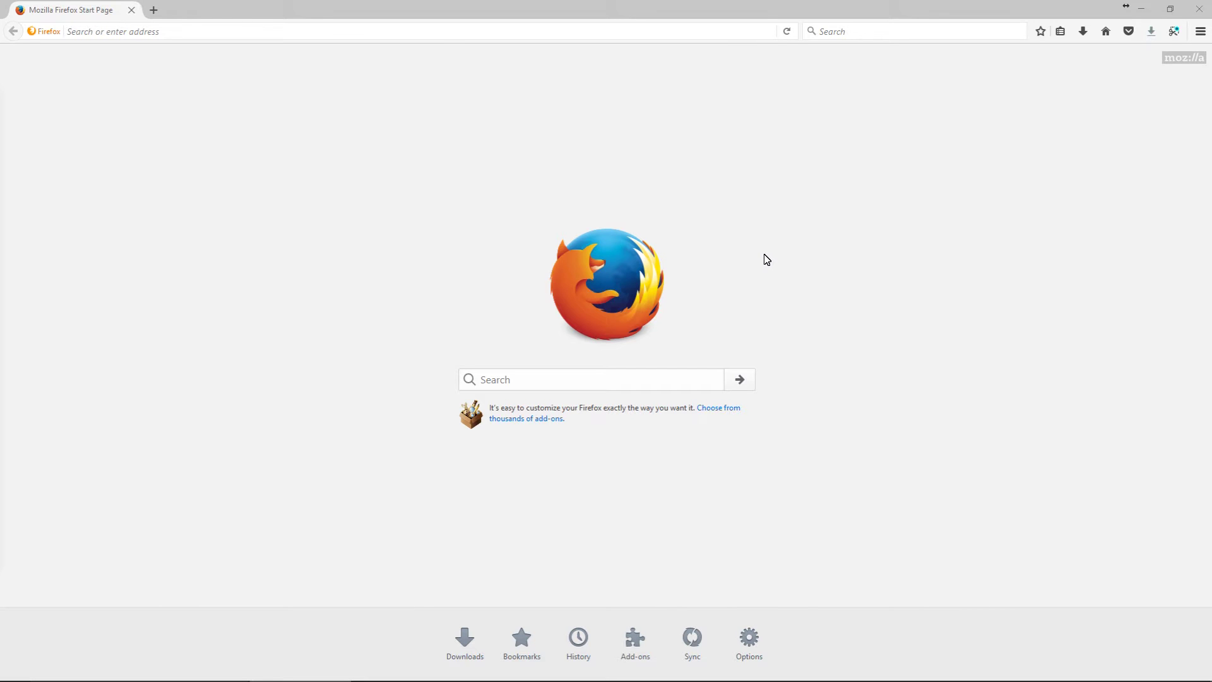
Enter the camera address 10.0.0.14 in the address bar, correcting the typo, and load it
left_click(140, 33)
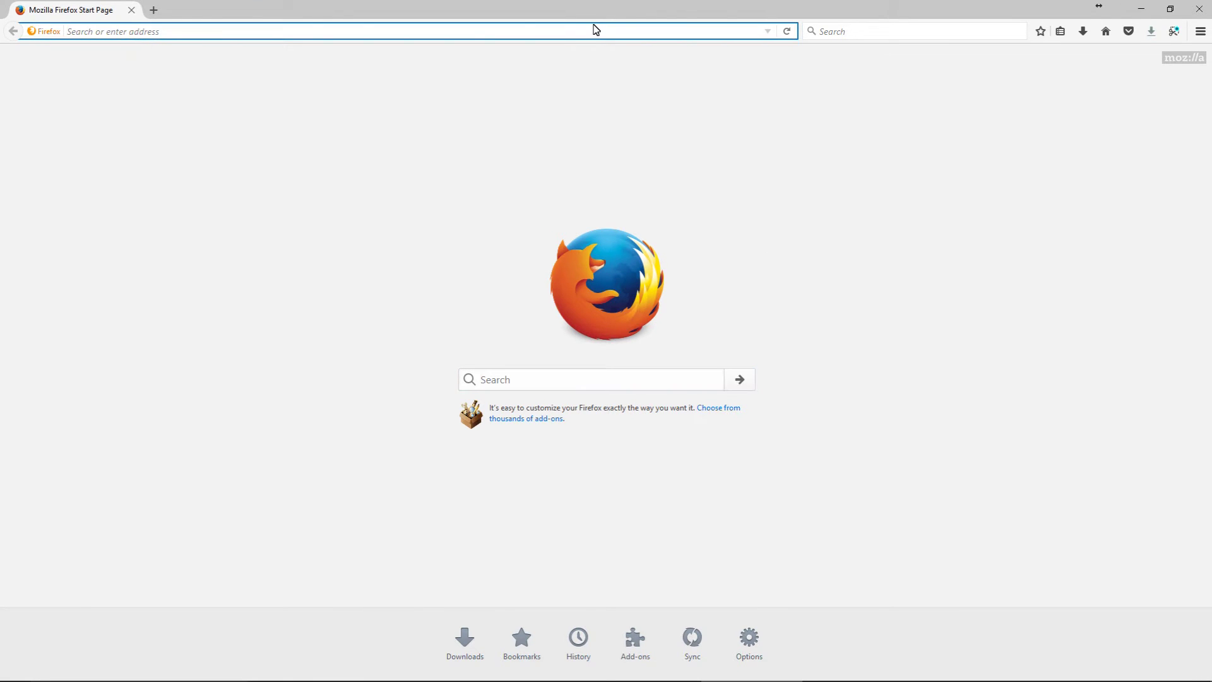
type("10.0.0")
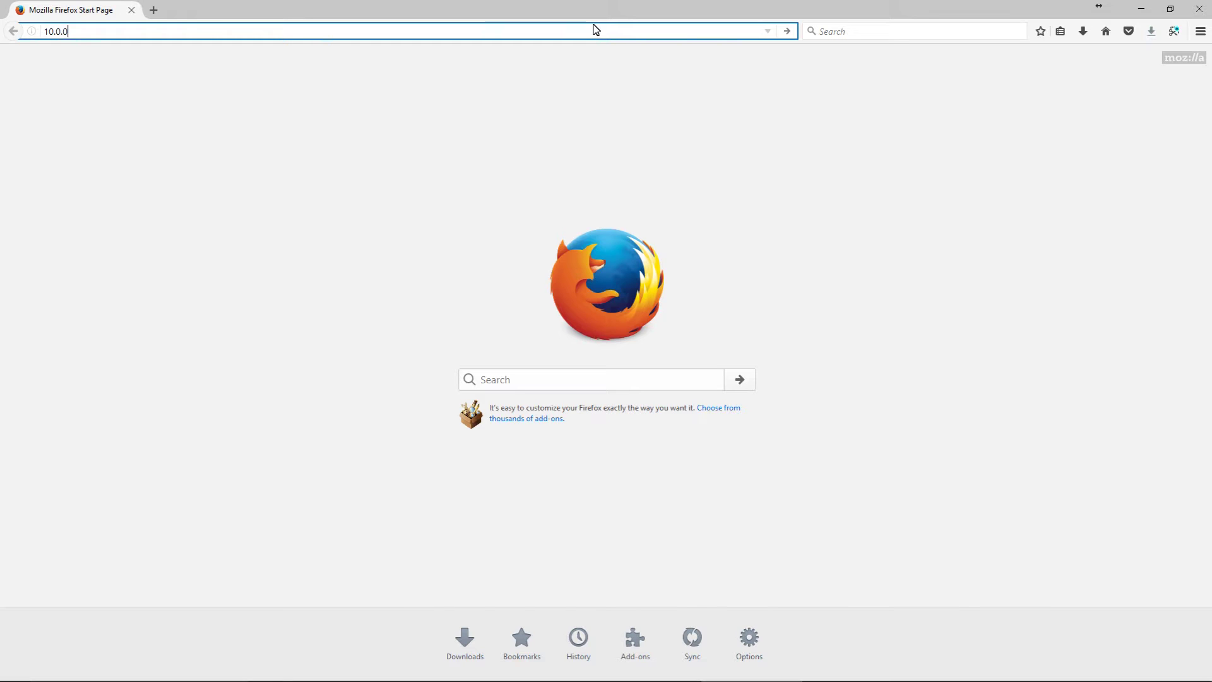
type(".14")
key("Return")
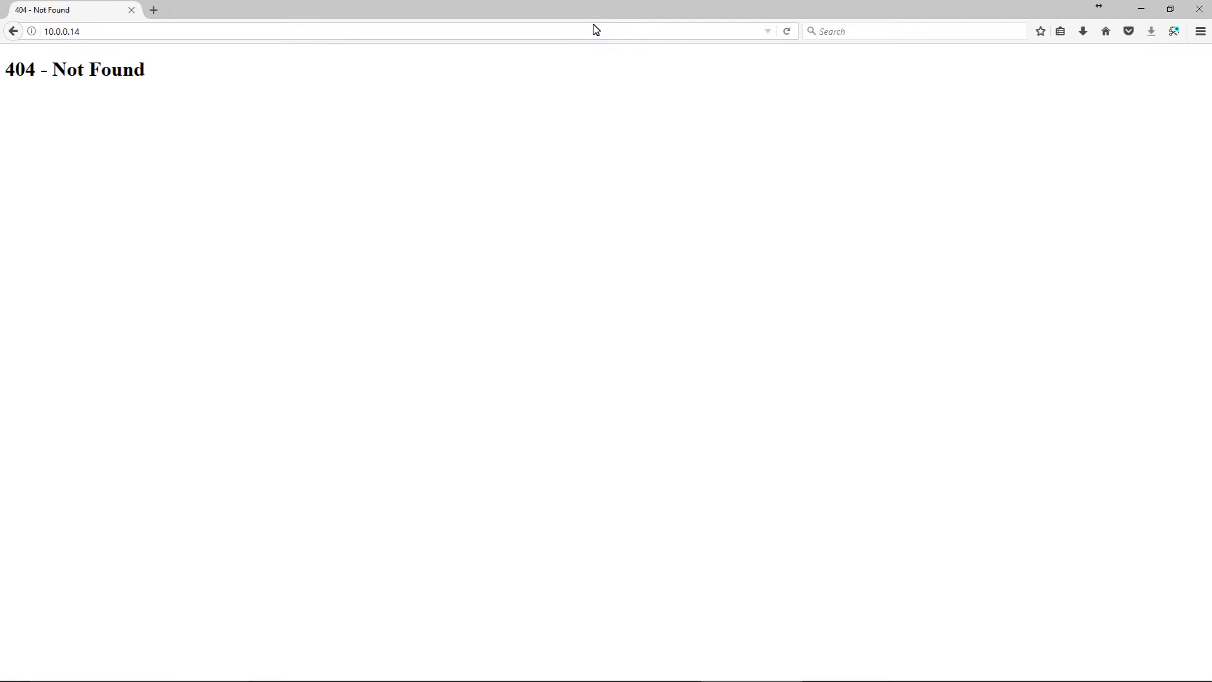
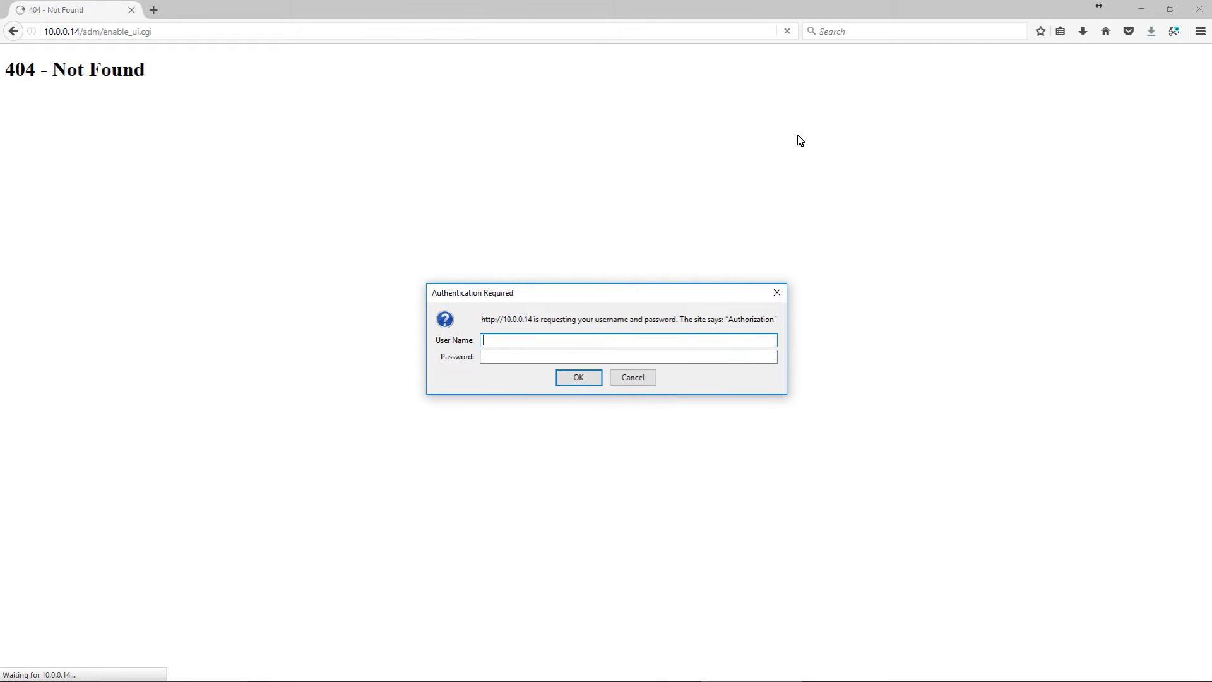
Begin entering the admin user name in the 10.0.0.14 authentication prompt, correcting a mistyped character
left_click(637, 343)
type("administr")
key("BackSpace")
key("BackSpace")
key("BackSpace")
key("BackSpace")
key("BackSpace")
key("BackSpace")
key("BackSpace")
key("BackSpace")
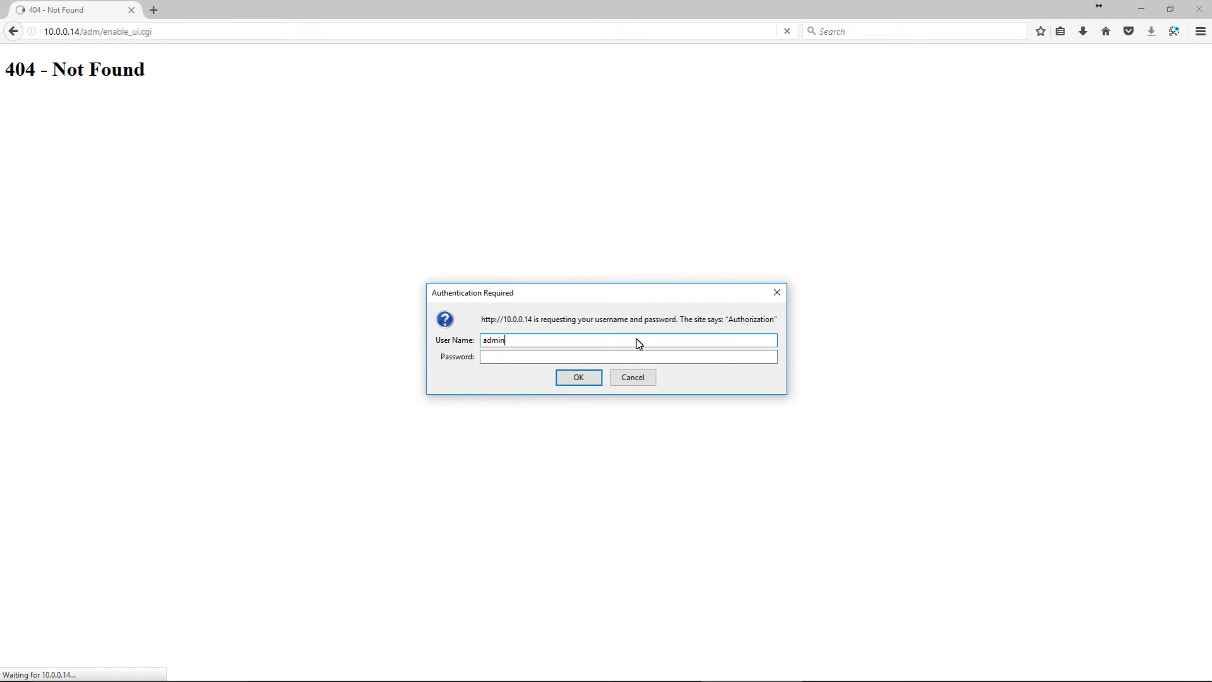
Enter 'administrator' as the user name in the 10.0.0.14 authentication prompt
type("dministrator")
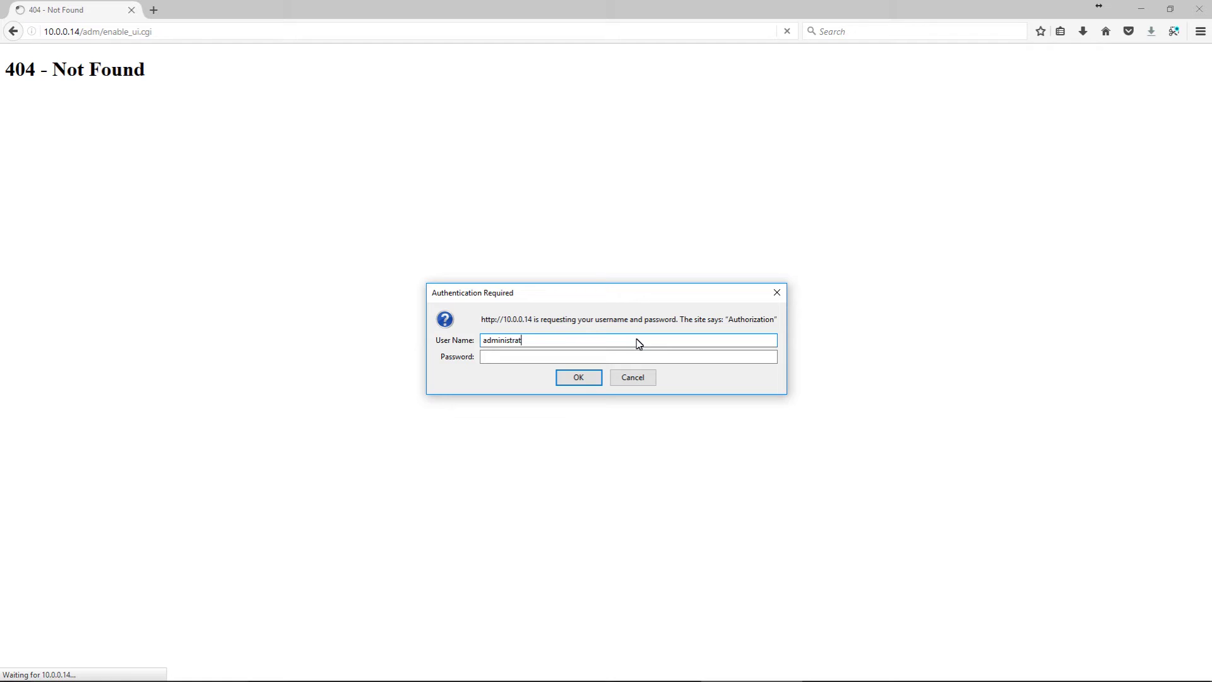
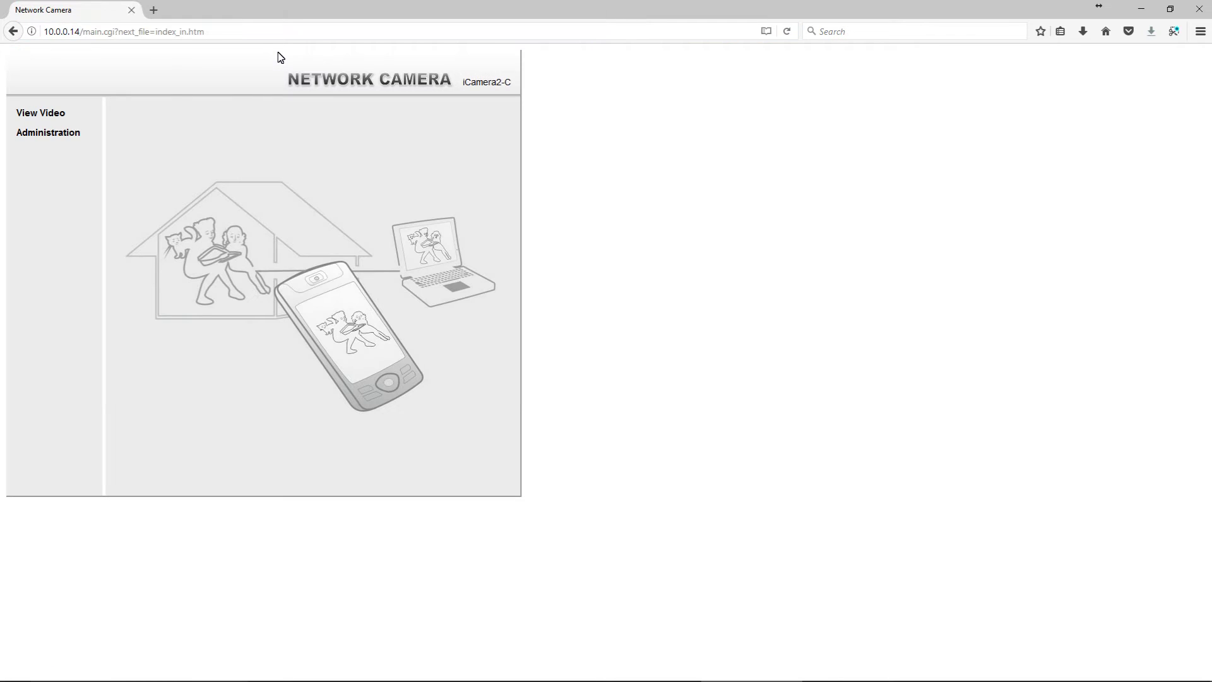
Go to Administration > Maintenance and select the current administrator ID for replacement
left_click(73, 135)
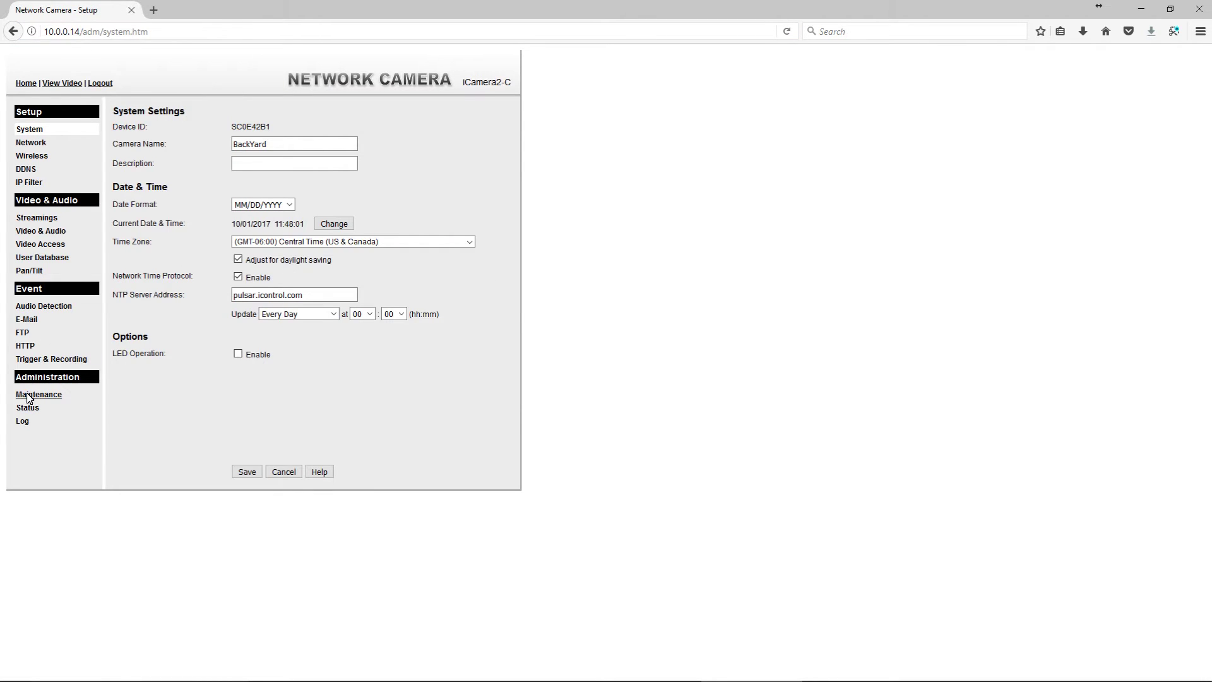
left_click(26, 393)
double_click(295, 134)
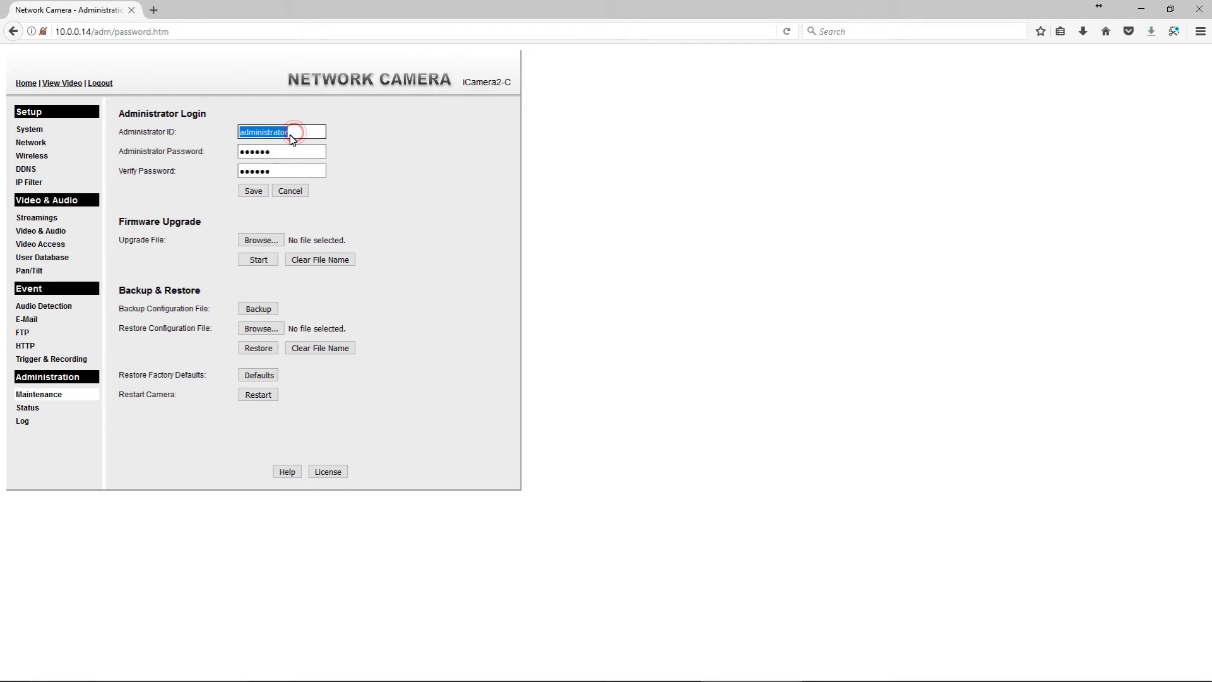
Change the administrator ID to Admin and enter a new administrator password
type("Admin")
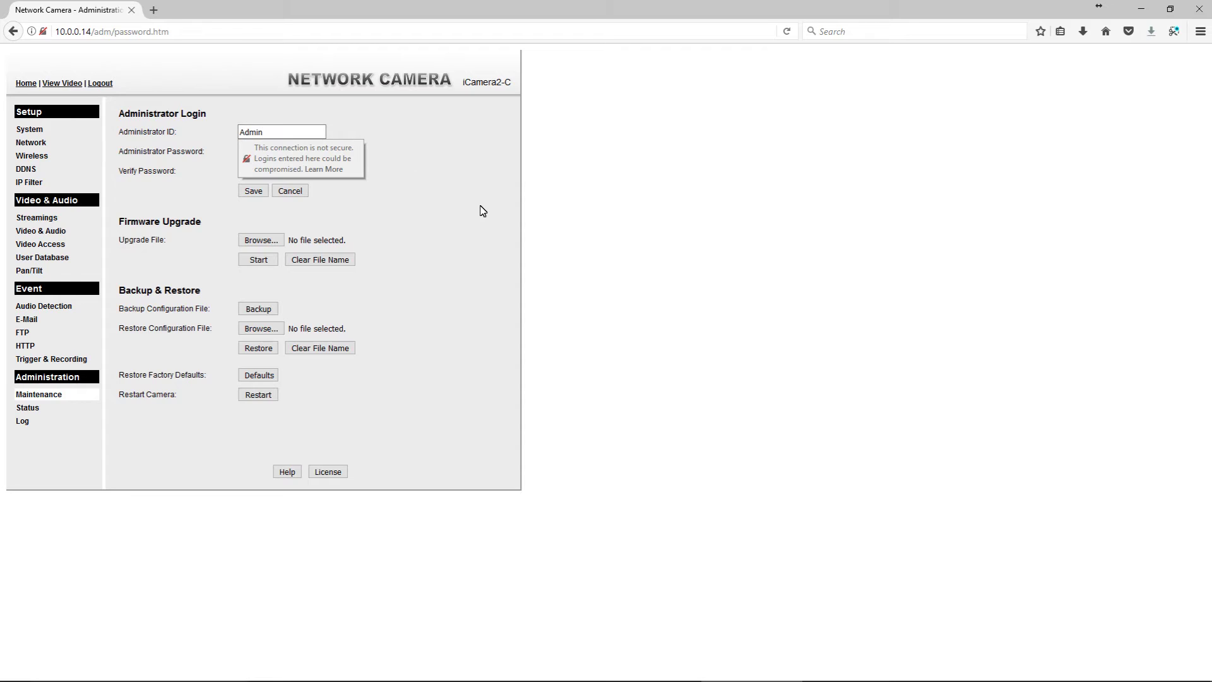
left_click(480, 208)
left_click(295, 152)
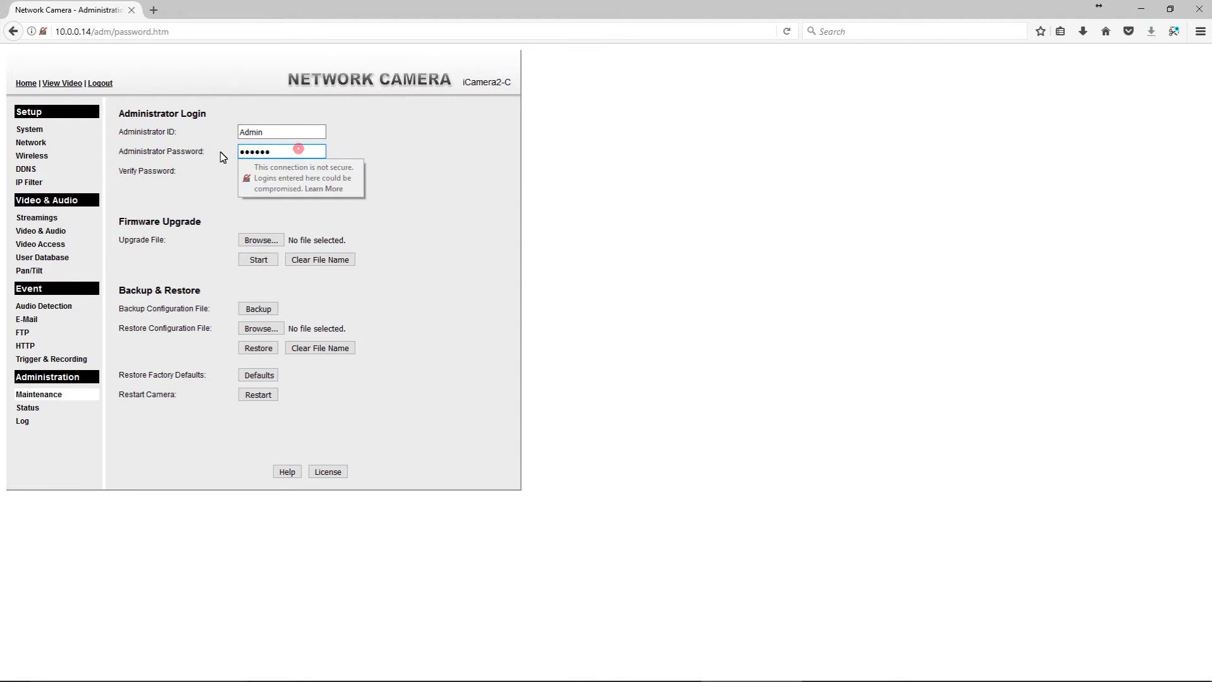
left_click(295, 152)
key("BackSpace")
key("BackSpace")
key("BackSpace")
key("BackSpace")
key("BackSpace")
left_click(295, 153)
type("•••••••")
Enter the matching password in Verify Password, save, and acknowledge the Set success message
left_click(416, 173)
left_click(268, 172)
double_click(278, 173)
type("••")
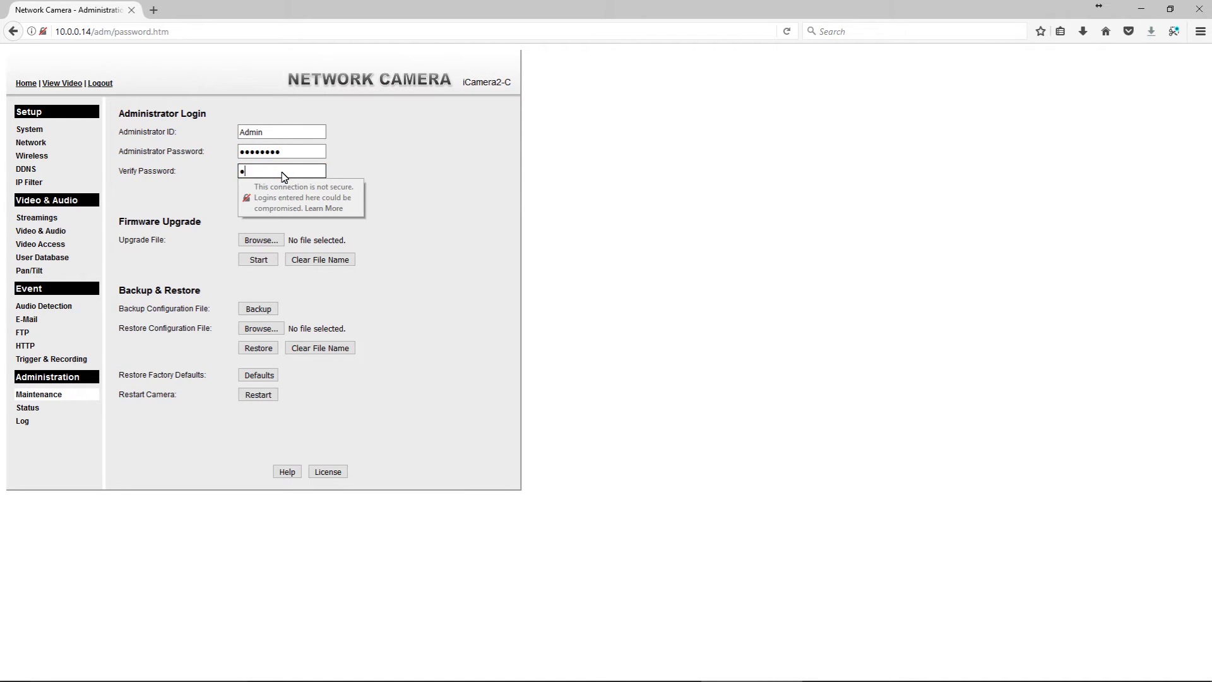
type("••••••")
left_click(412, 197)
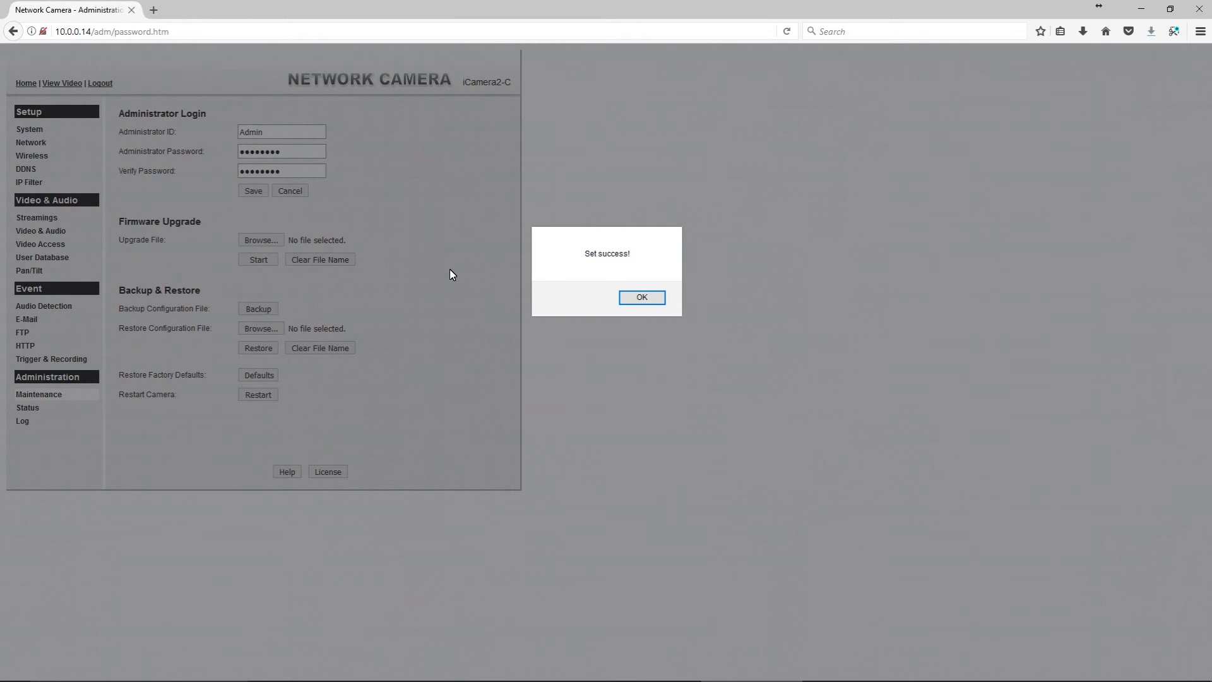
left_click(647, 298)
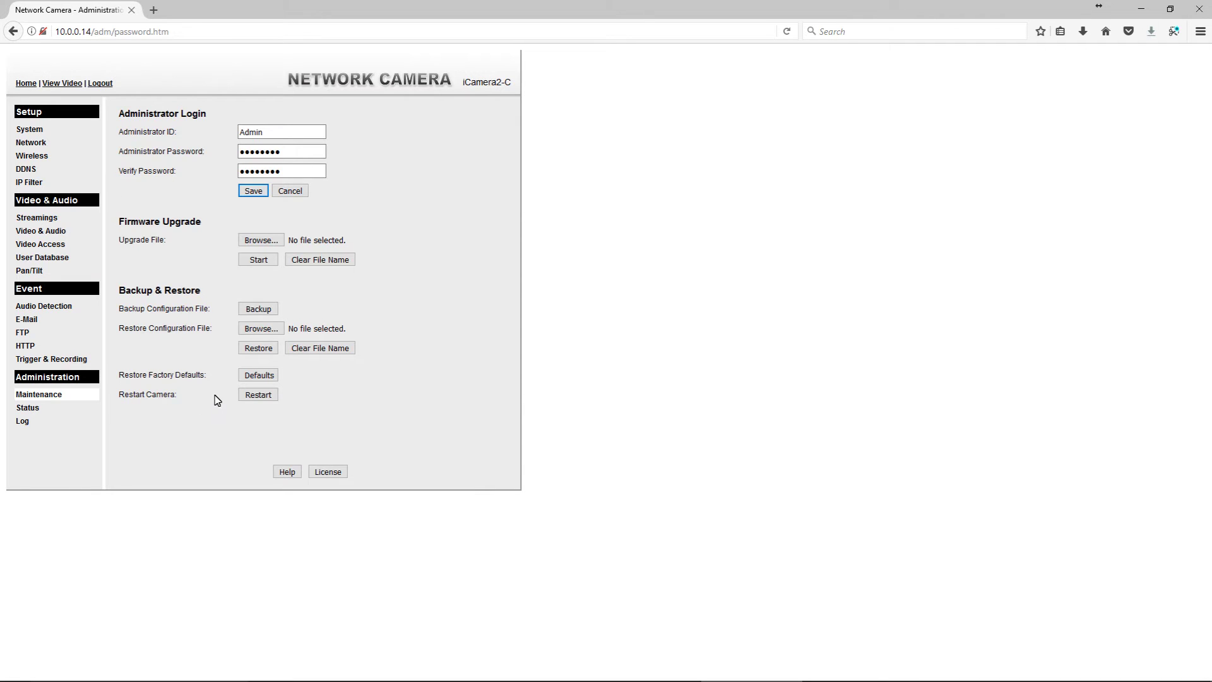
Restart the camera, then sign in as Admin with the new password
left_click(257, 398)
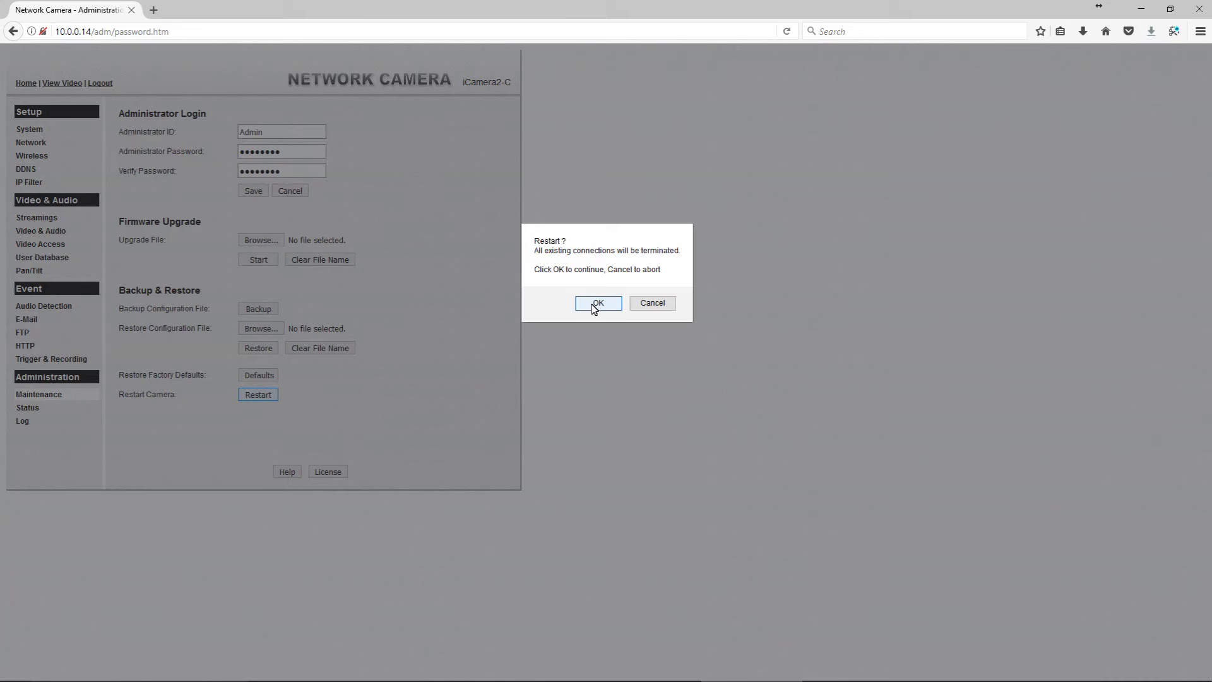
left_click(593, 305)
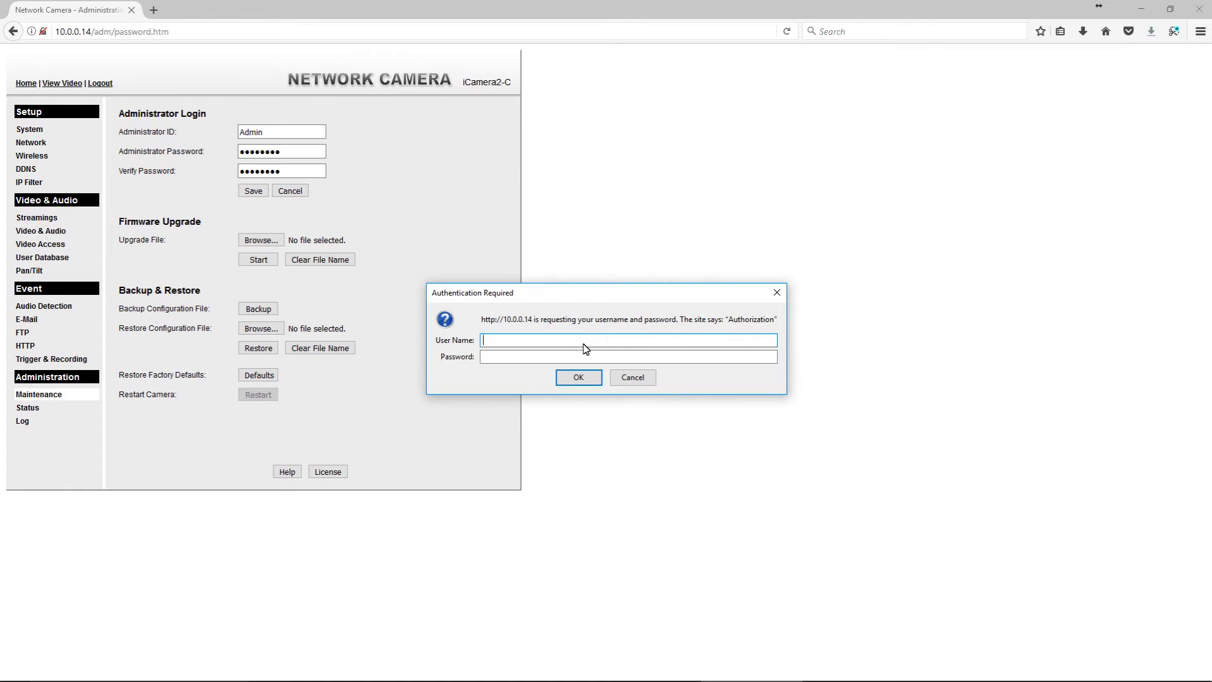
type("Admin")
key("Tab")
type("•")
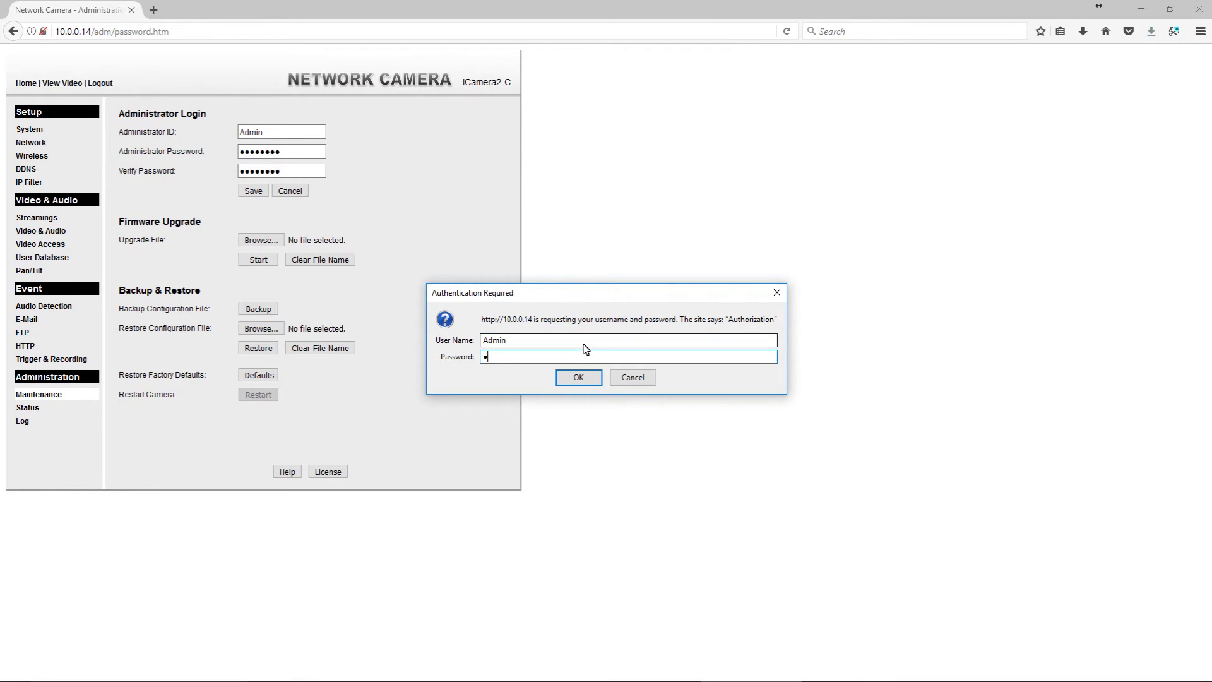
type("••••••••")
left_click(570, 377)
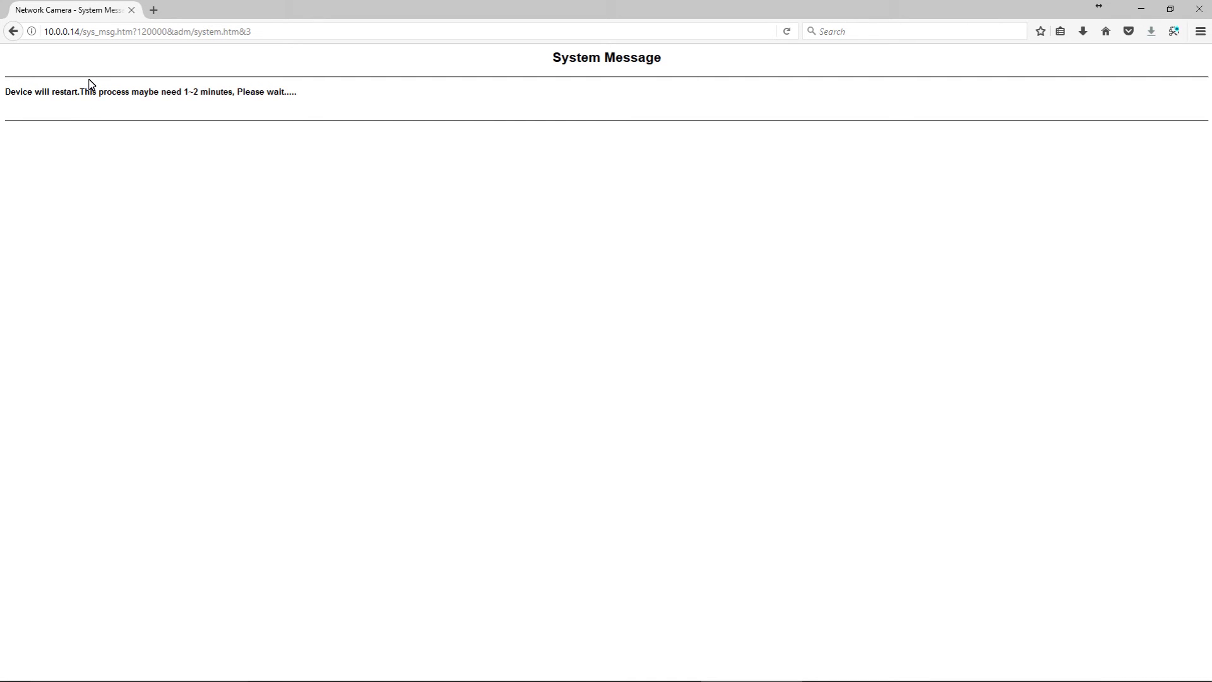
left_click(79, 31)
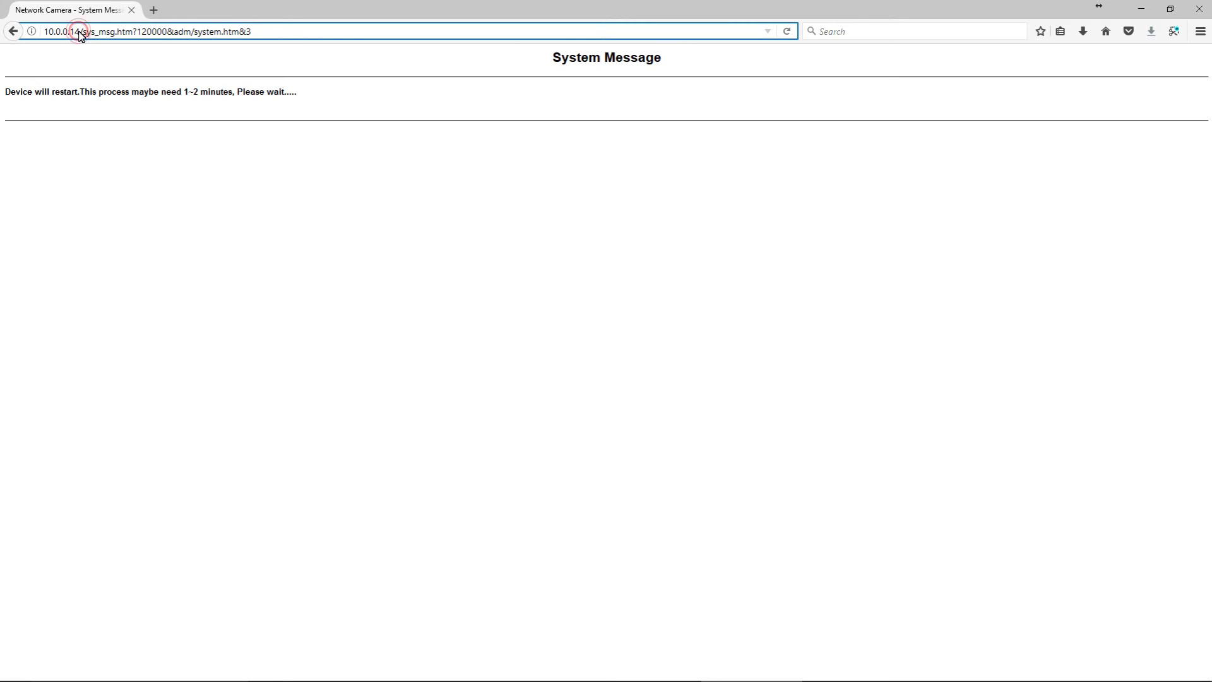
Trim the web address to just 10.0.0.14 by deleting the restart page path
left_click_drag(79, 32, 371, 30)
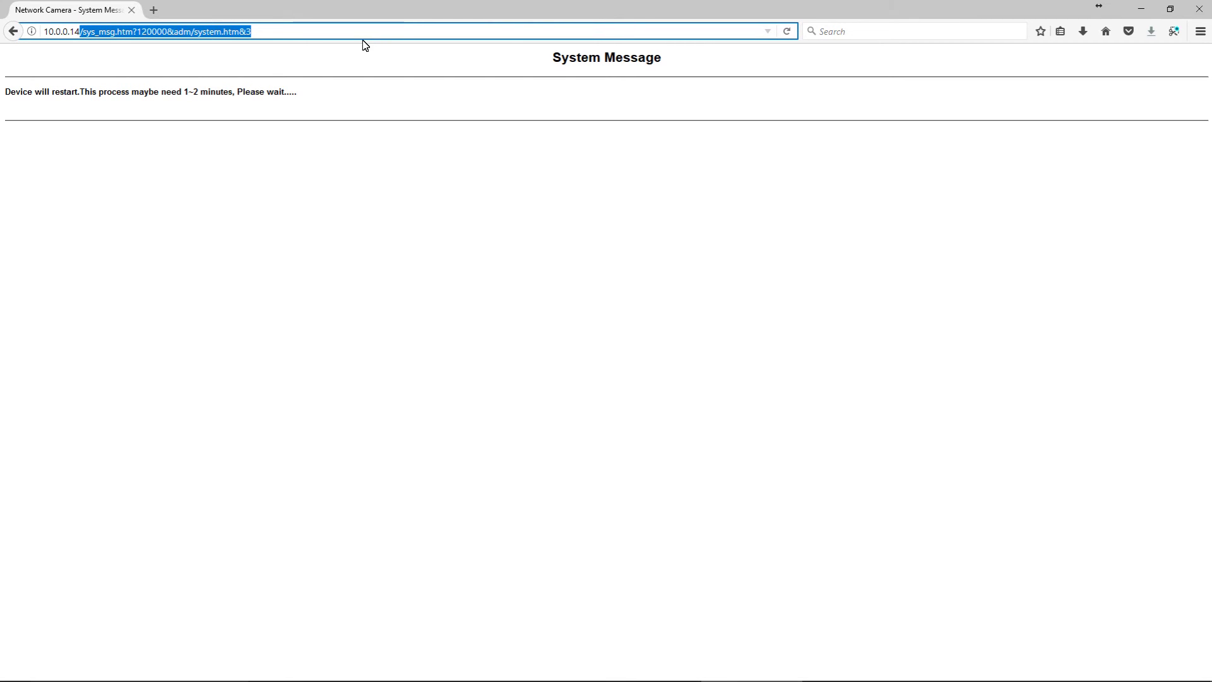
key("BackSpace")
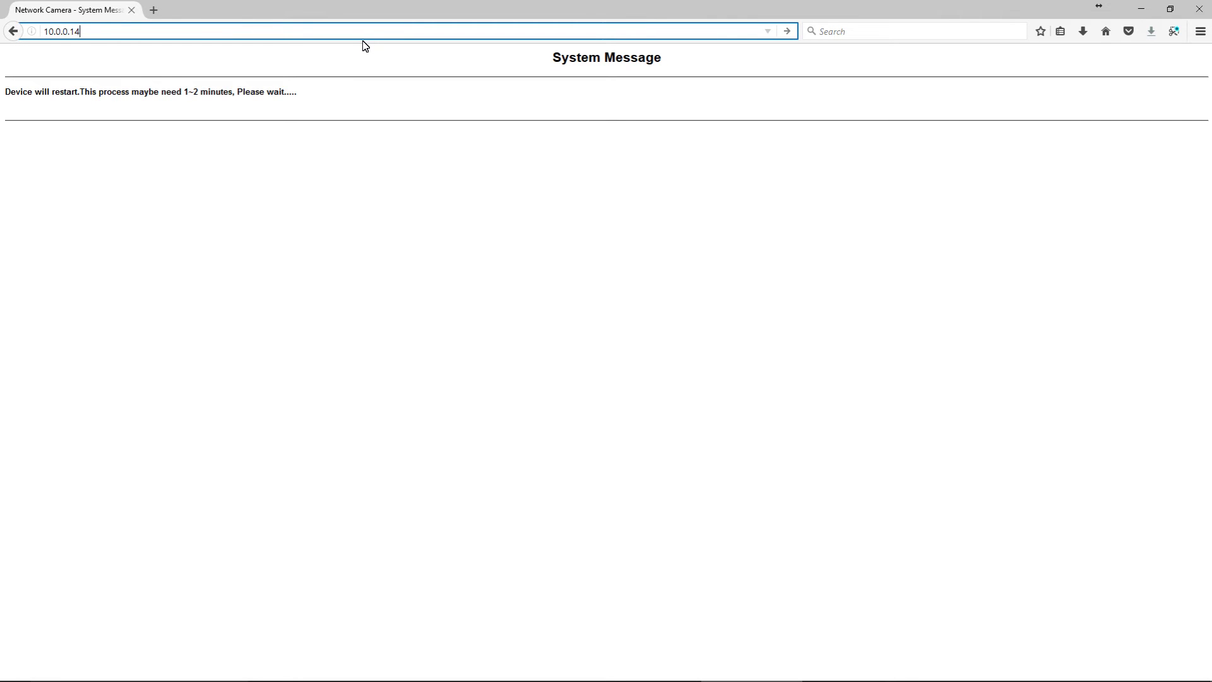
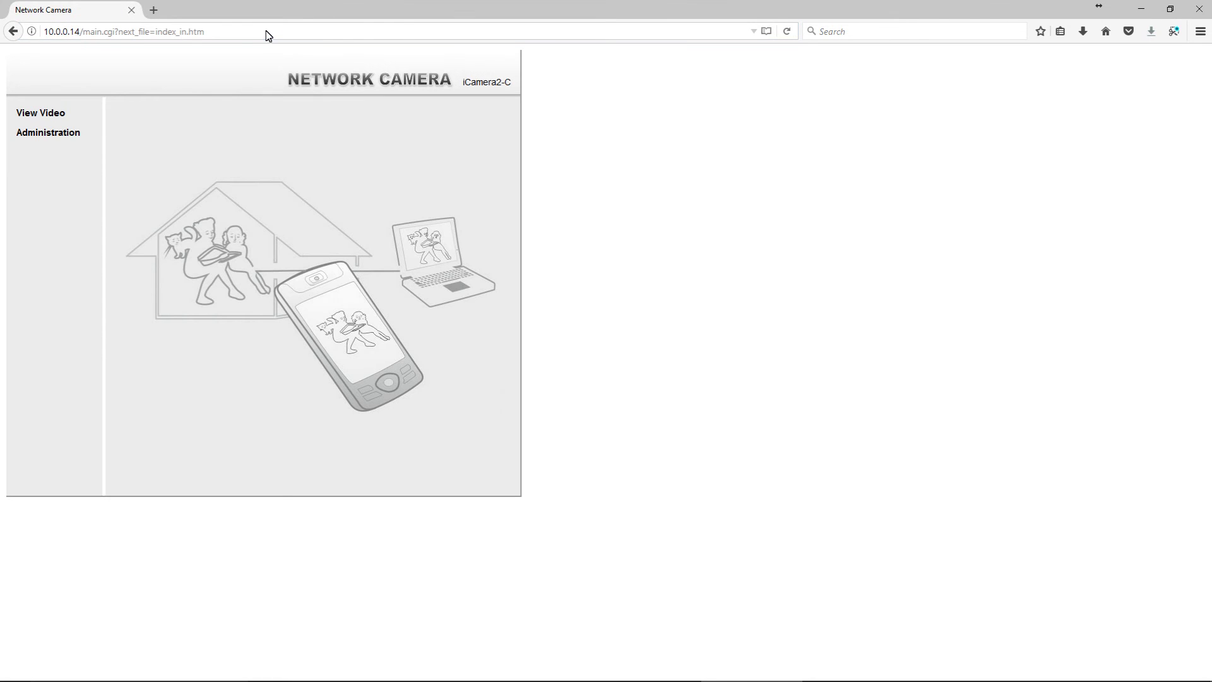
Open the BackYard camera's Administration setup and go to the Maintenance page
left_click(75, 132)
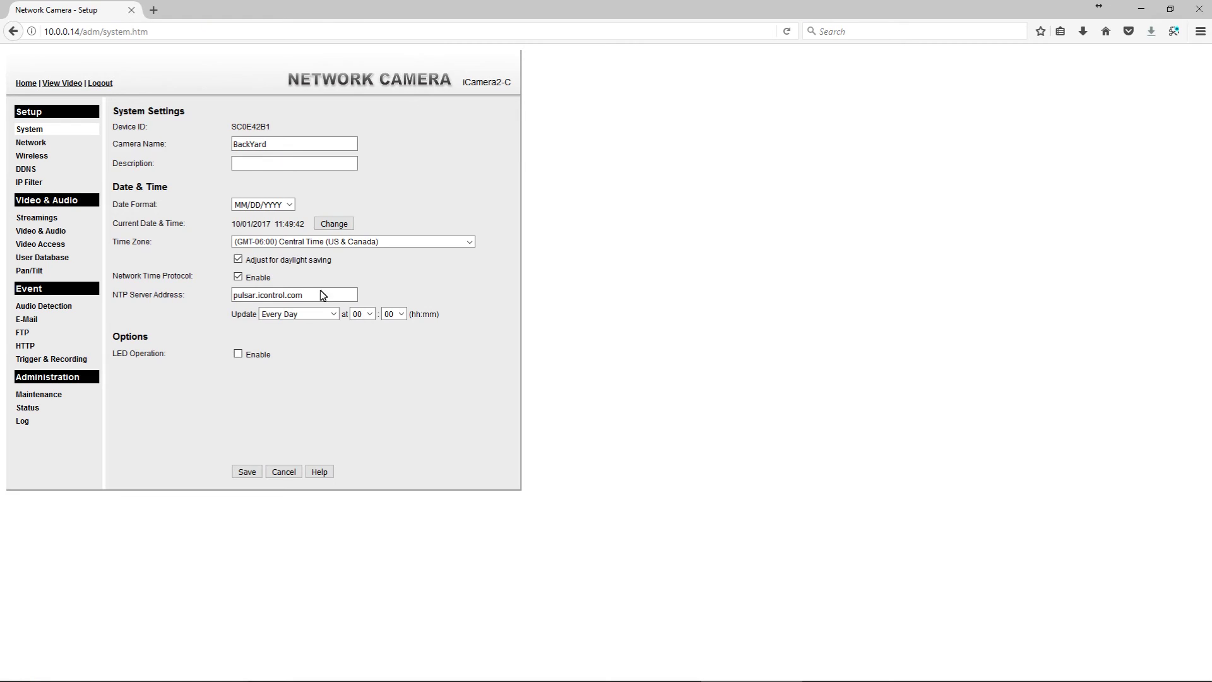
left_click(35, 395)
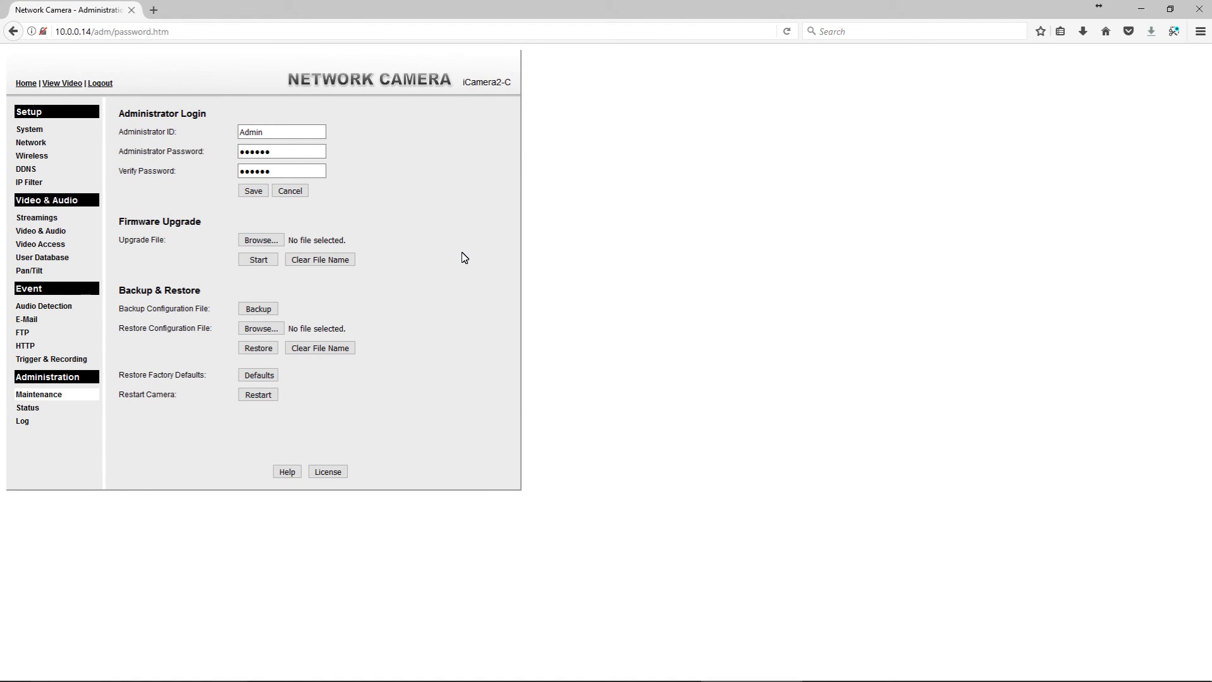
Check the Administrator Login ID and password fields, then view Streaming 1's H.264 settings
double_click(282, 152)
left_click(292, 150)
left_click(293, 130)
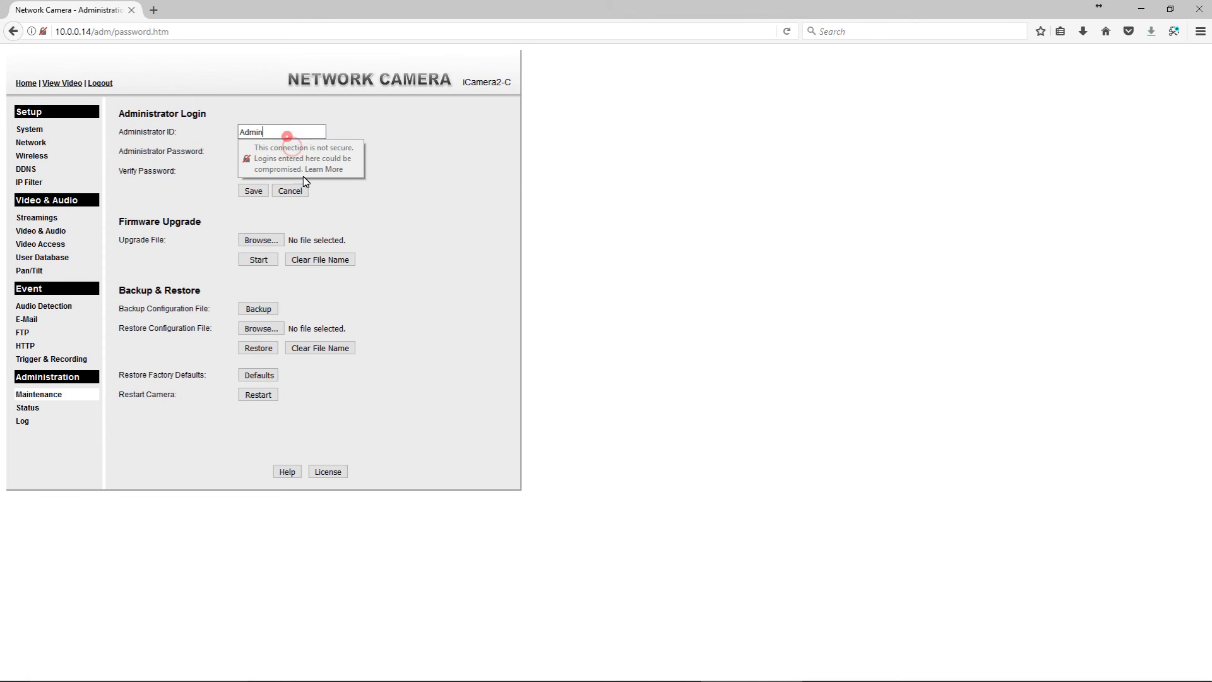
left_click(495, 199)
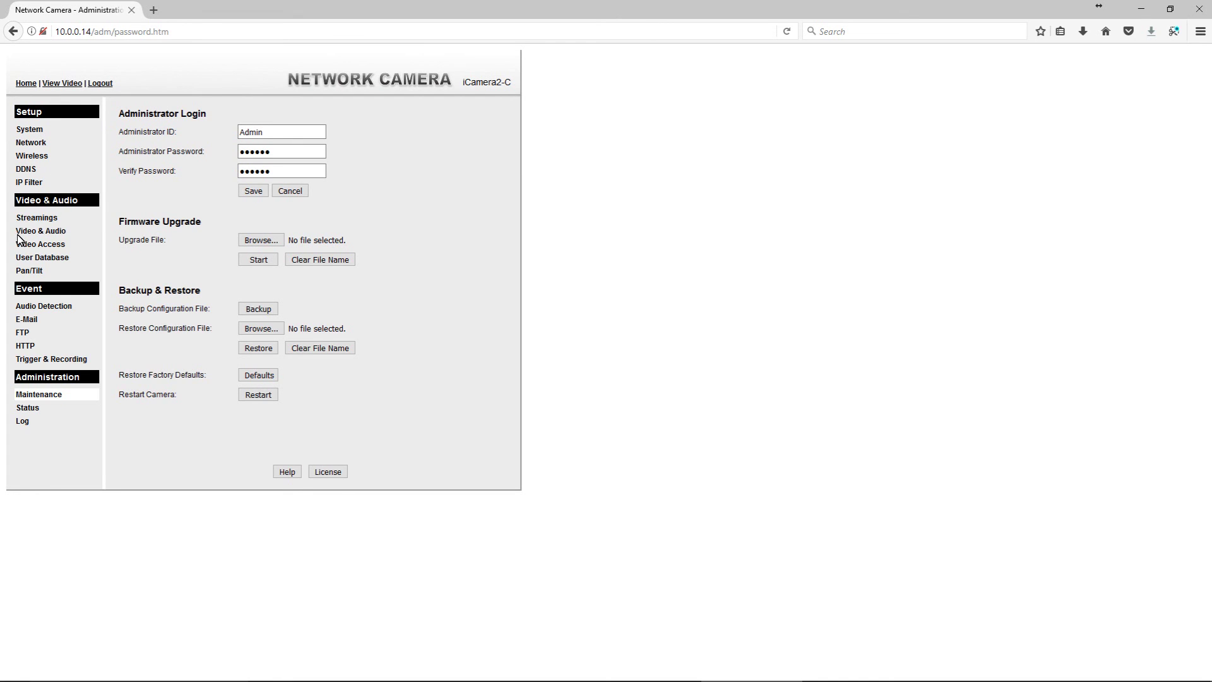
left_click(36, 218)
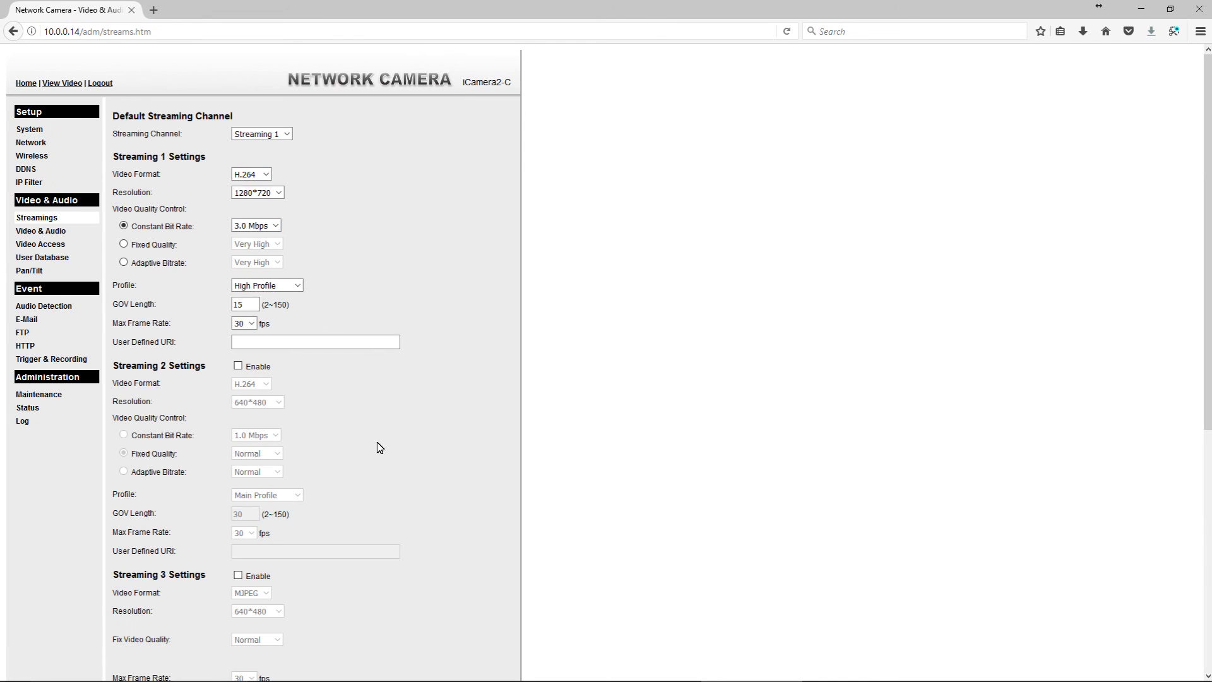